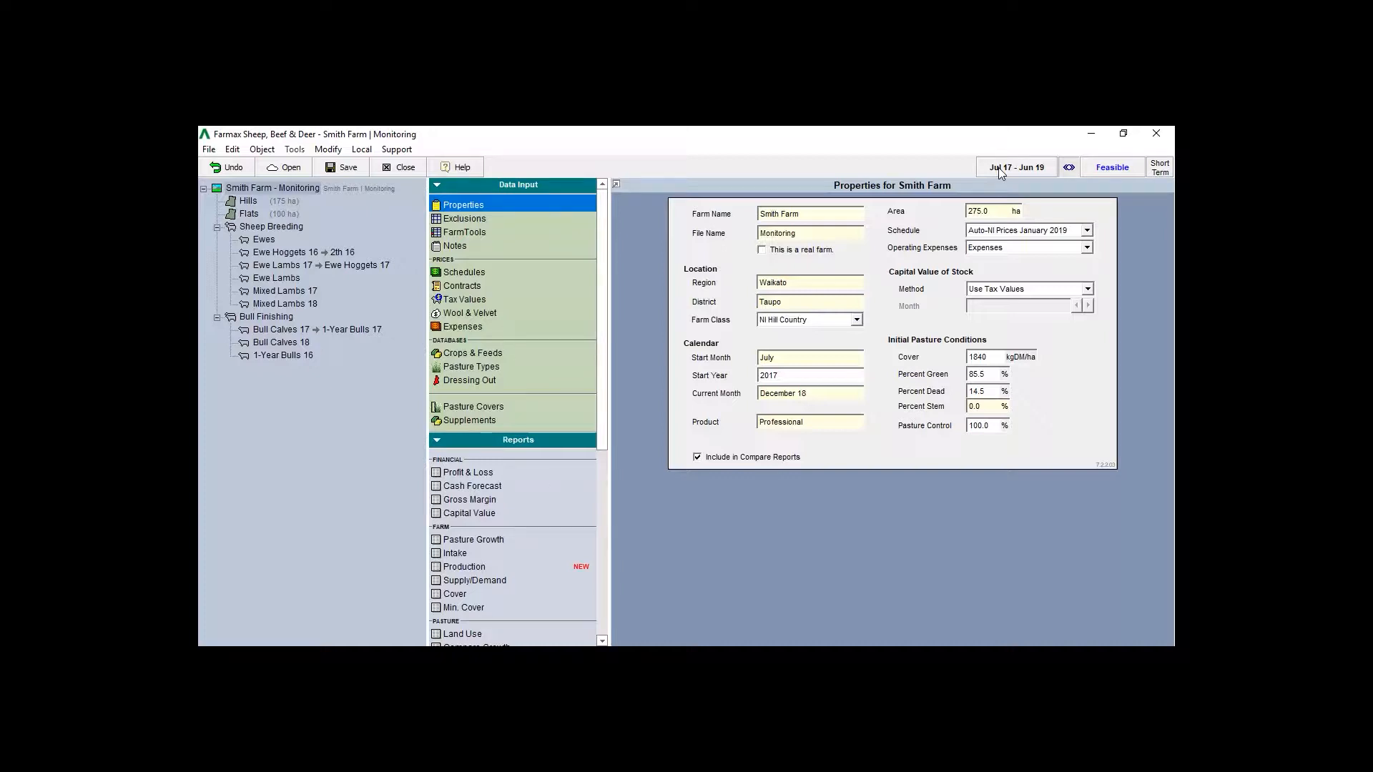
# Step: Drop the first year (July 2017 - June 2018) from the Smith Farm monitoring file
pyautogui.click(296, 150)
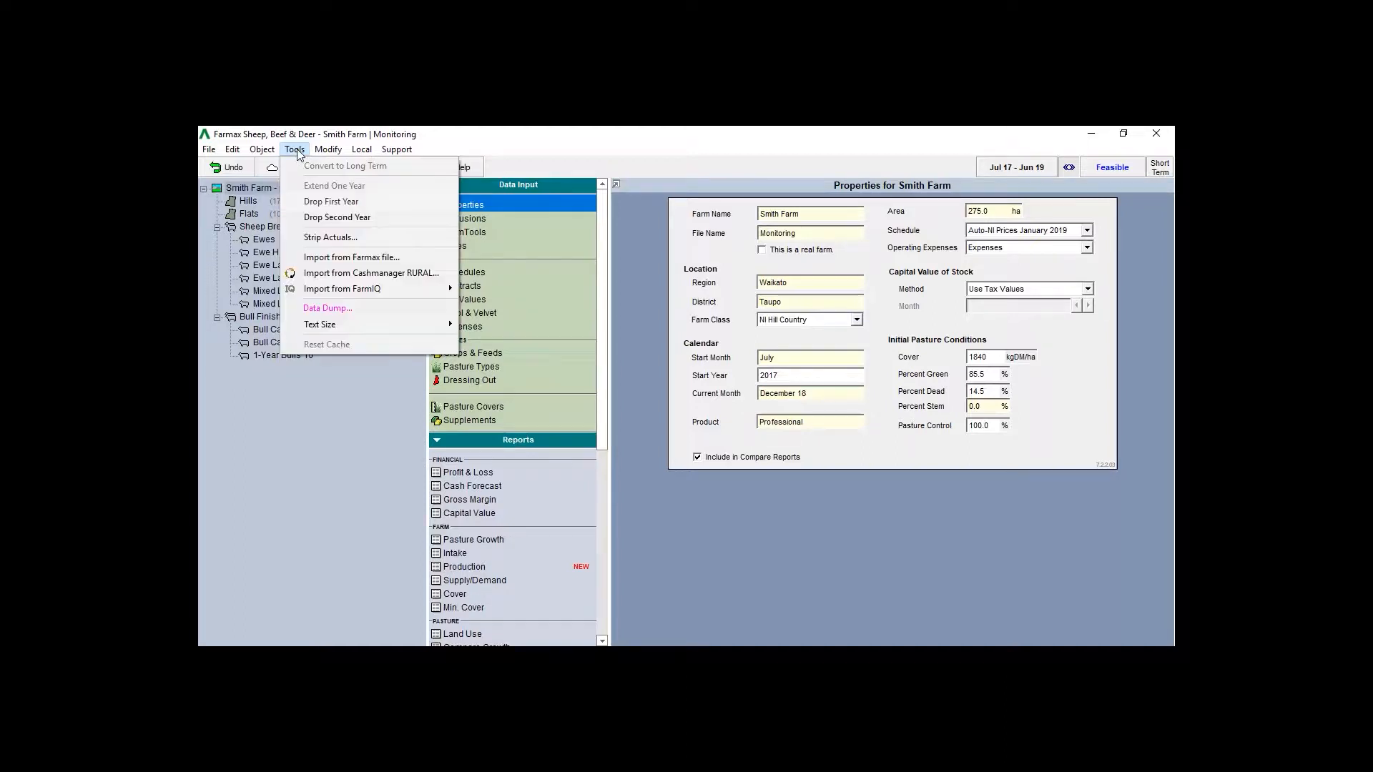
pyautogui.click(320, 203)
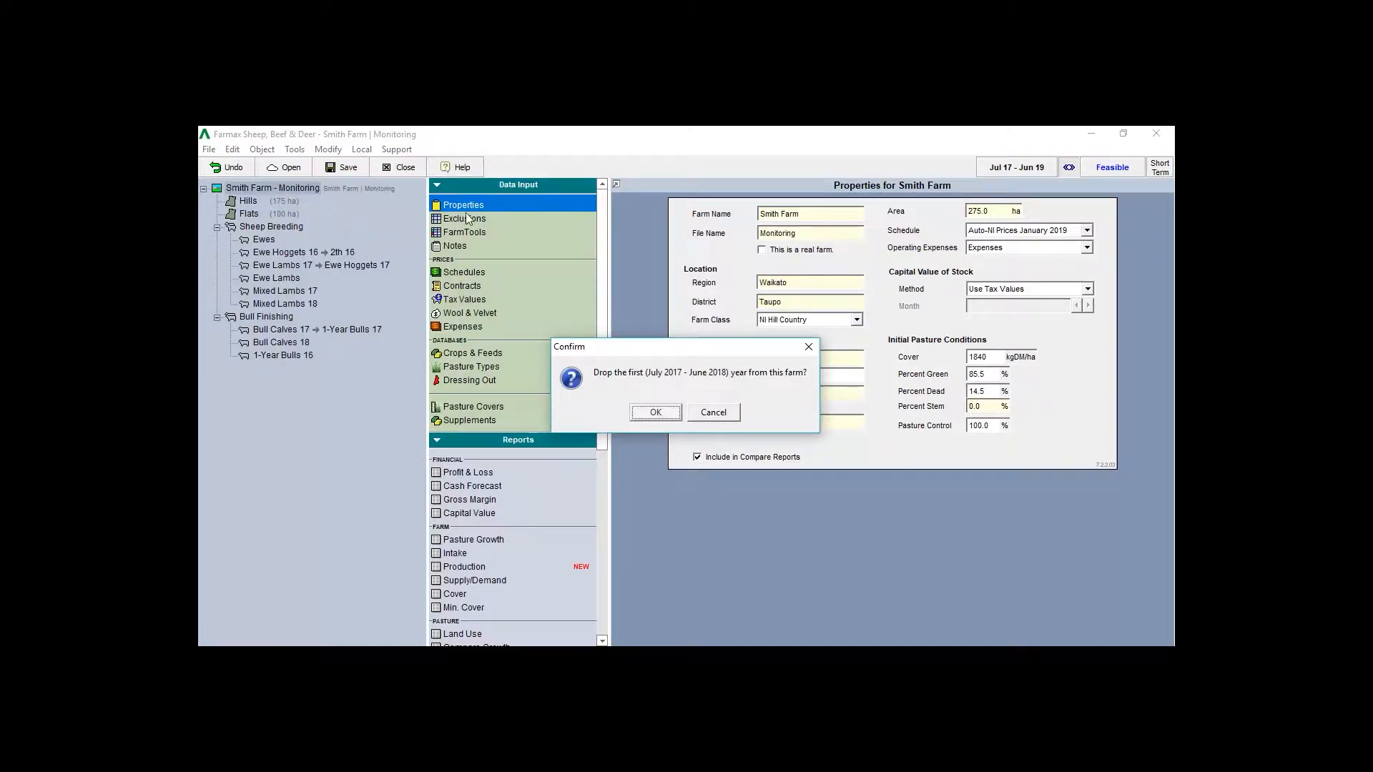
pyautogui.click(661, 412)
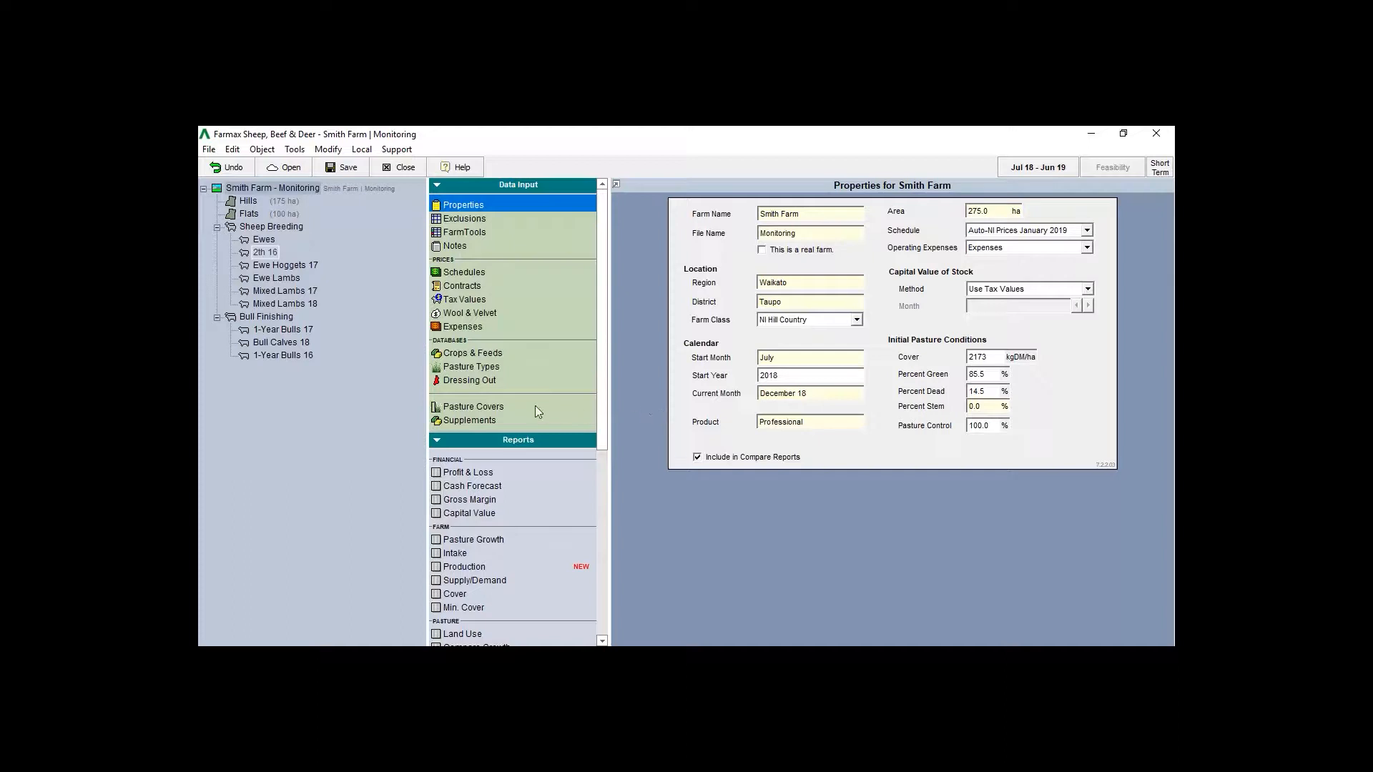
# Step: Delete the empty mobs 2th 16 and Mixed Lambs 17 from the Sheep Breeding enterprise
pyautogui.click(269, 253)
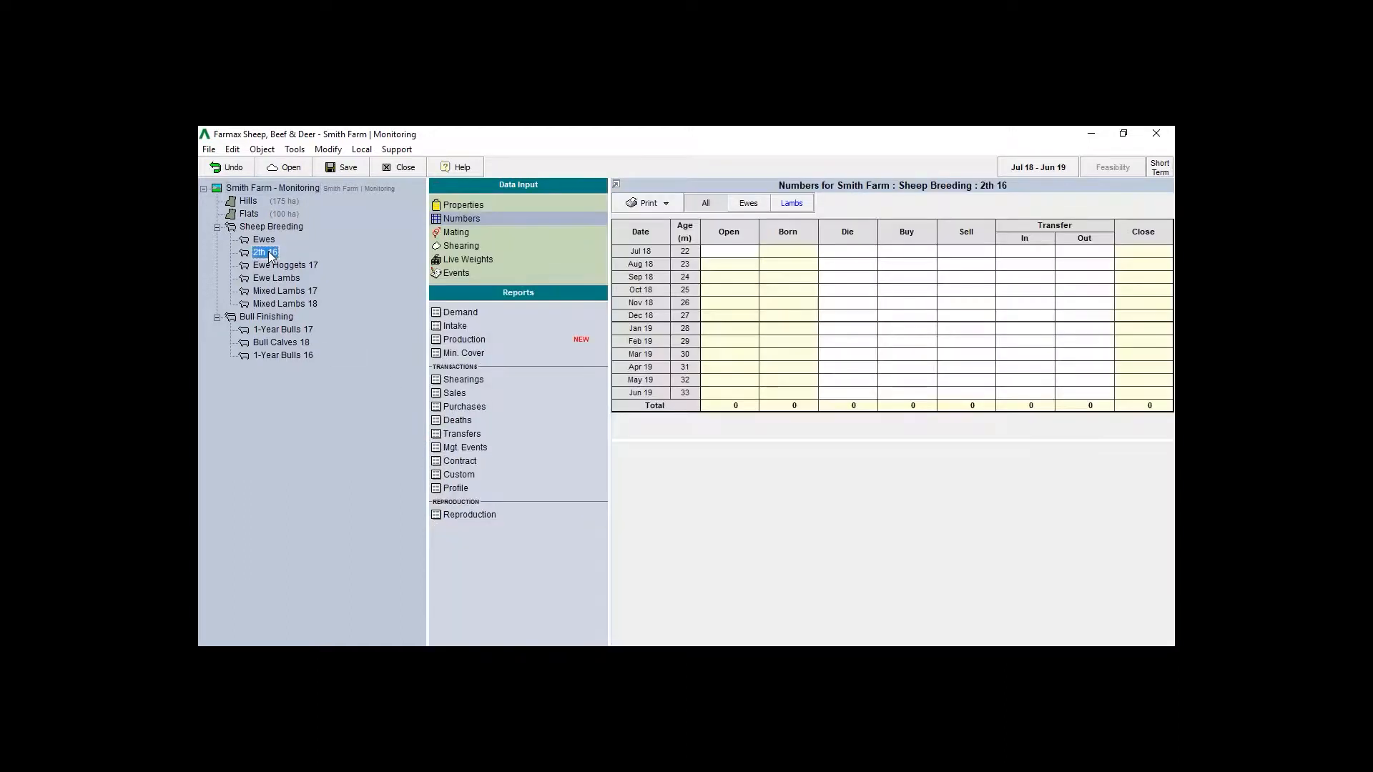
pyautogui.rightClick(271, 255)
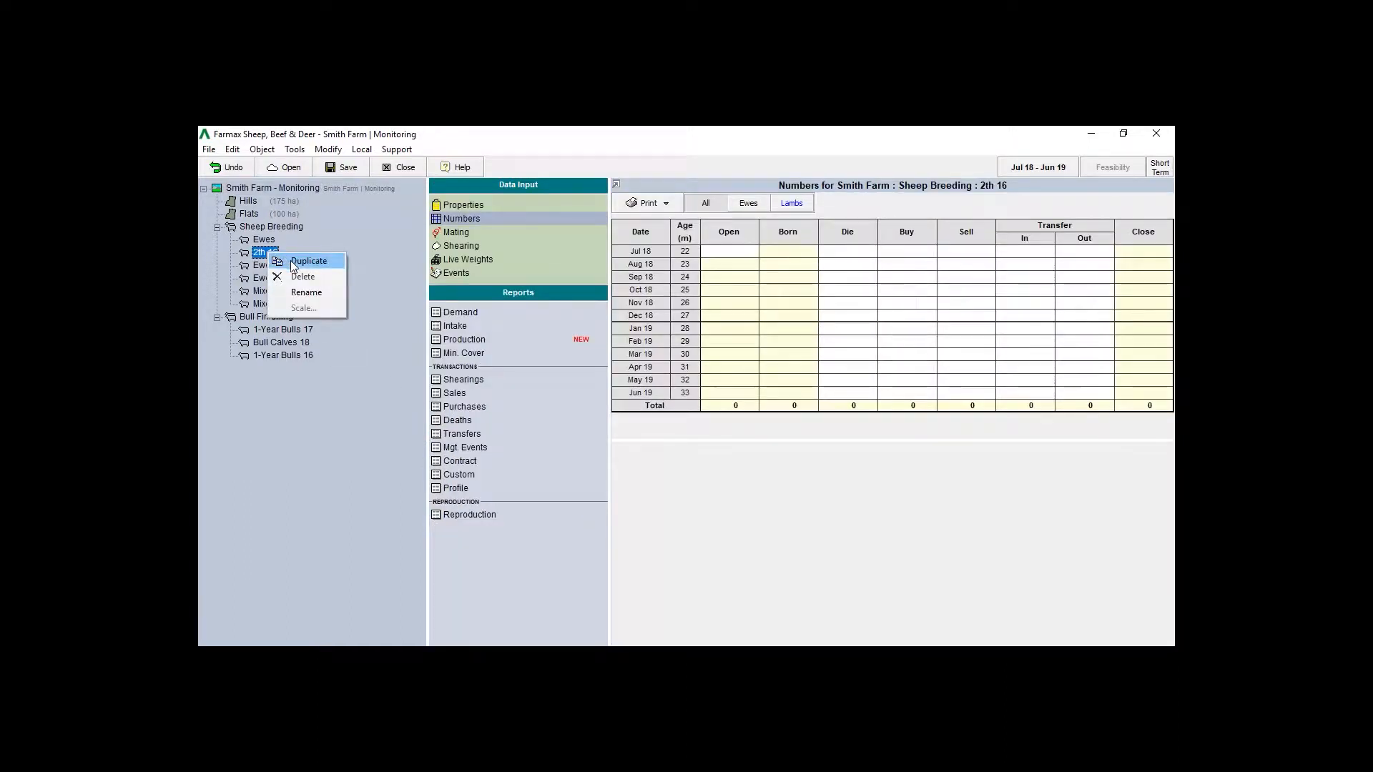
pyautogui.click(298, 278)
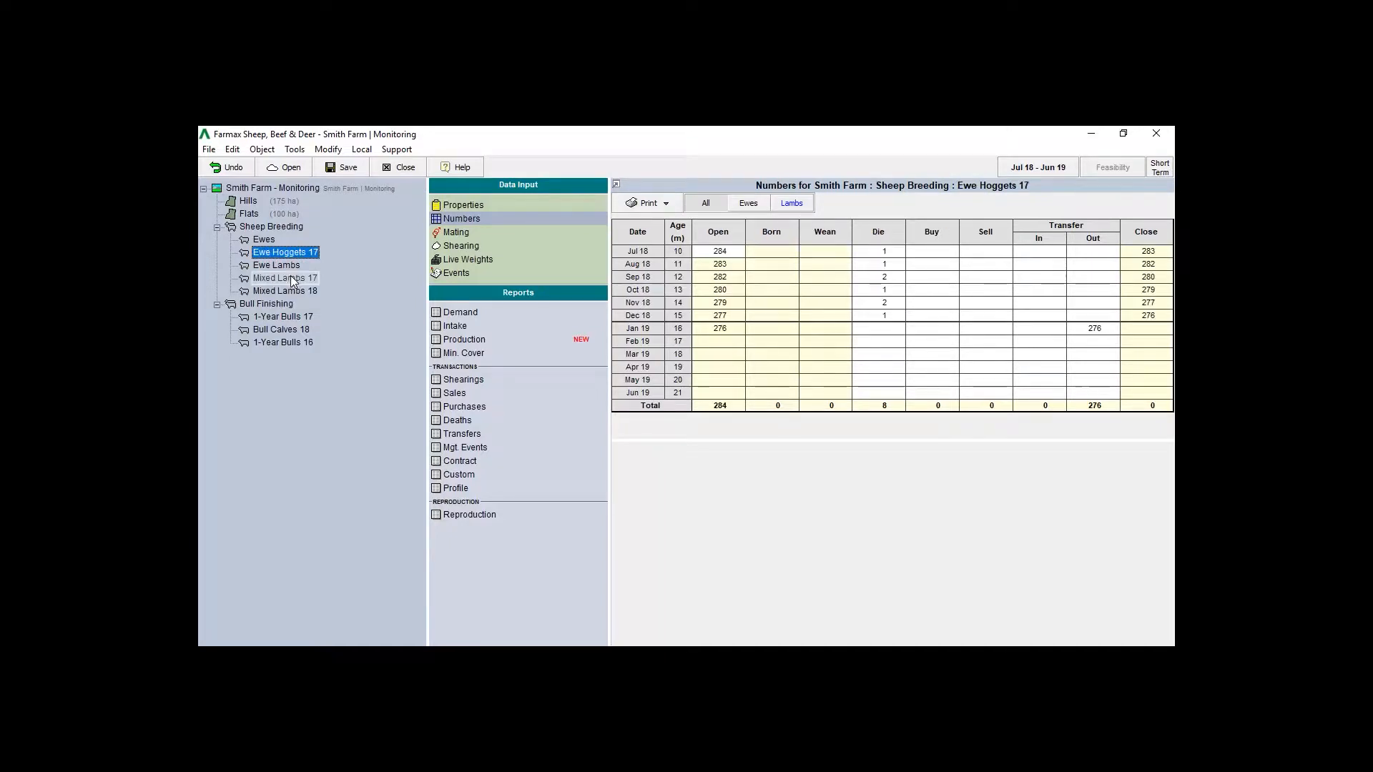
pyautogui.click(290, 279)
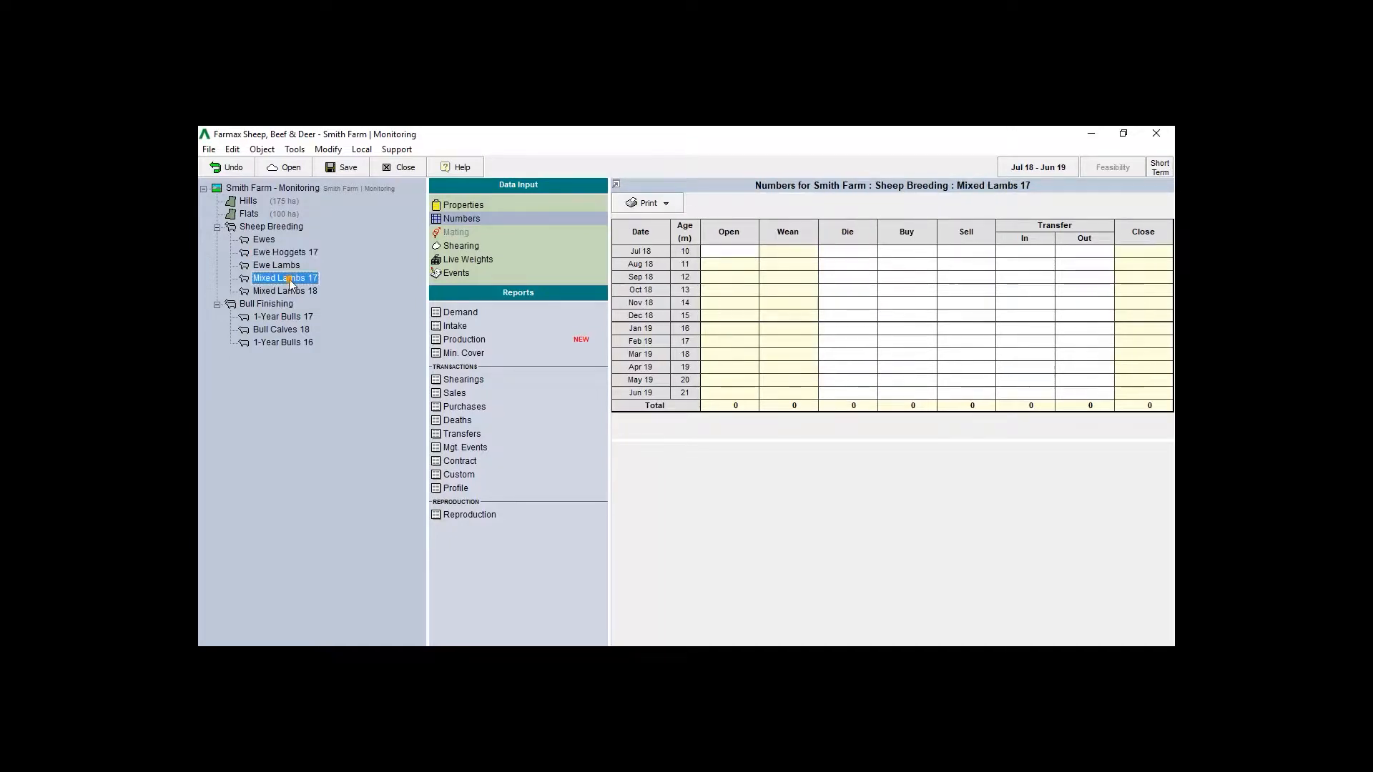
pyautogui.rightClick(290, 281)
pyautogui.click(318, 304)
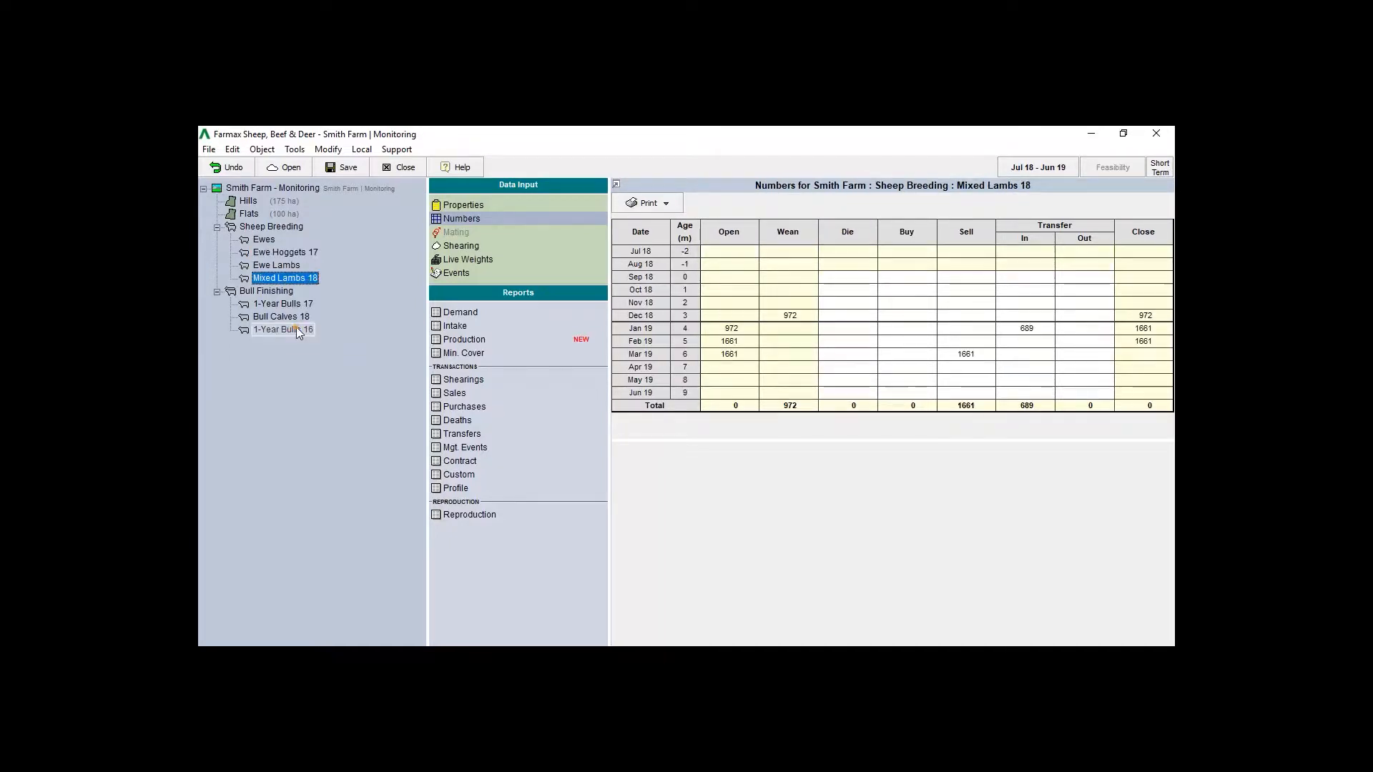
# Step: Delete the empty 1-Year Bulls 16 mob from the Bull Finishing enterprise
pyautogui.click(299, 333)
pyautogui.rightClick(298, 332)
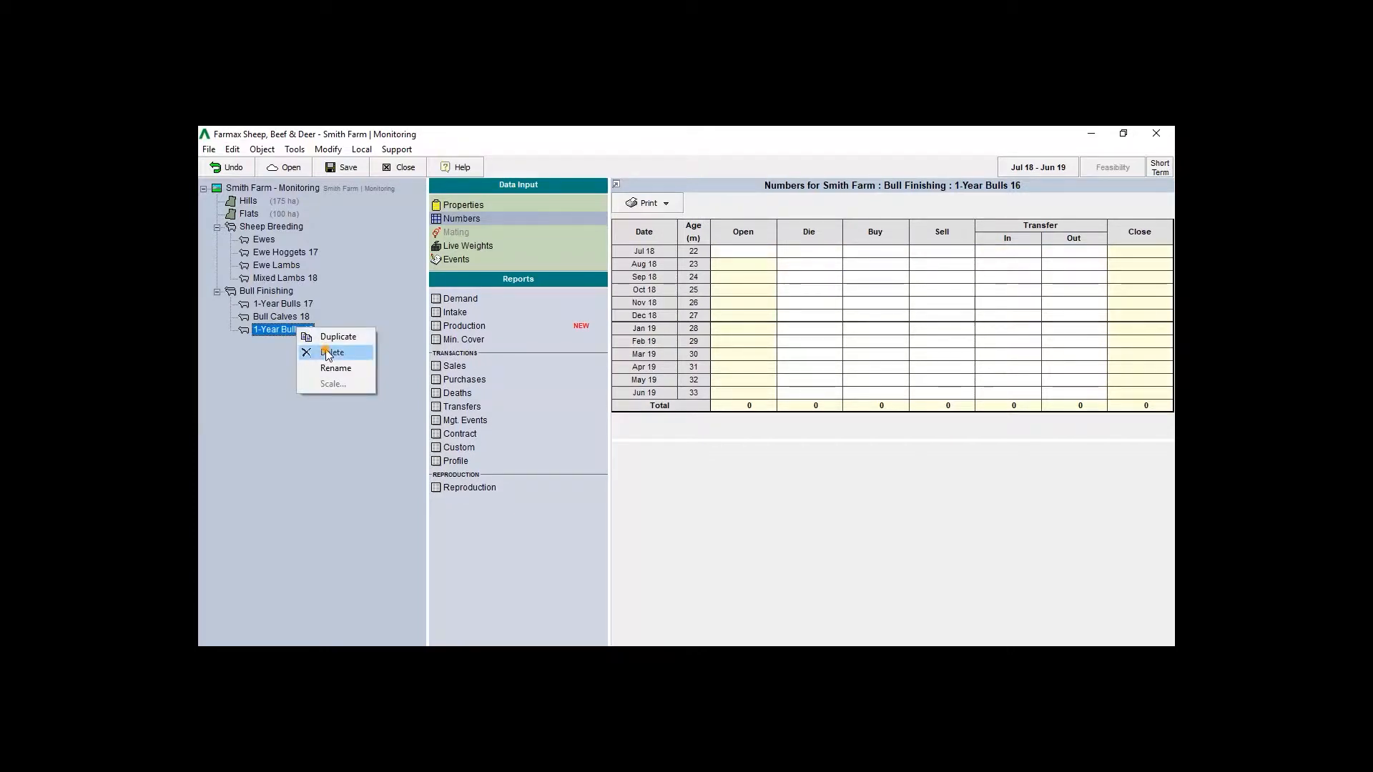
pyautogui.click(331, 353)
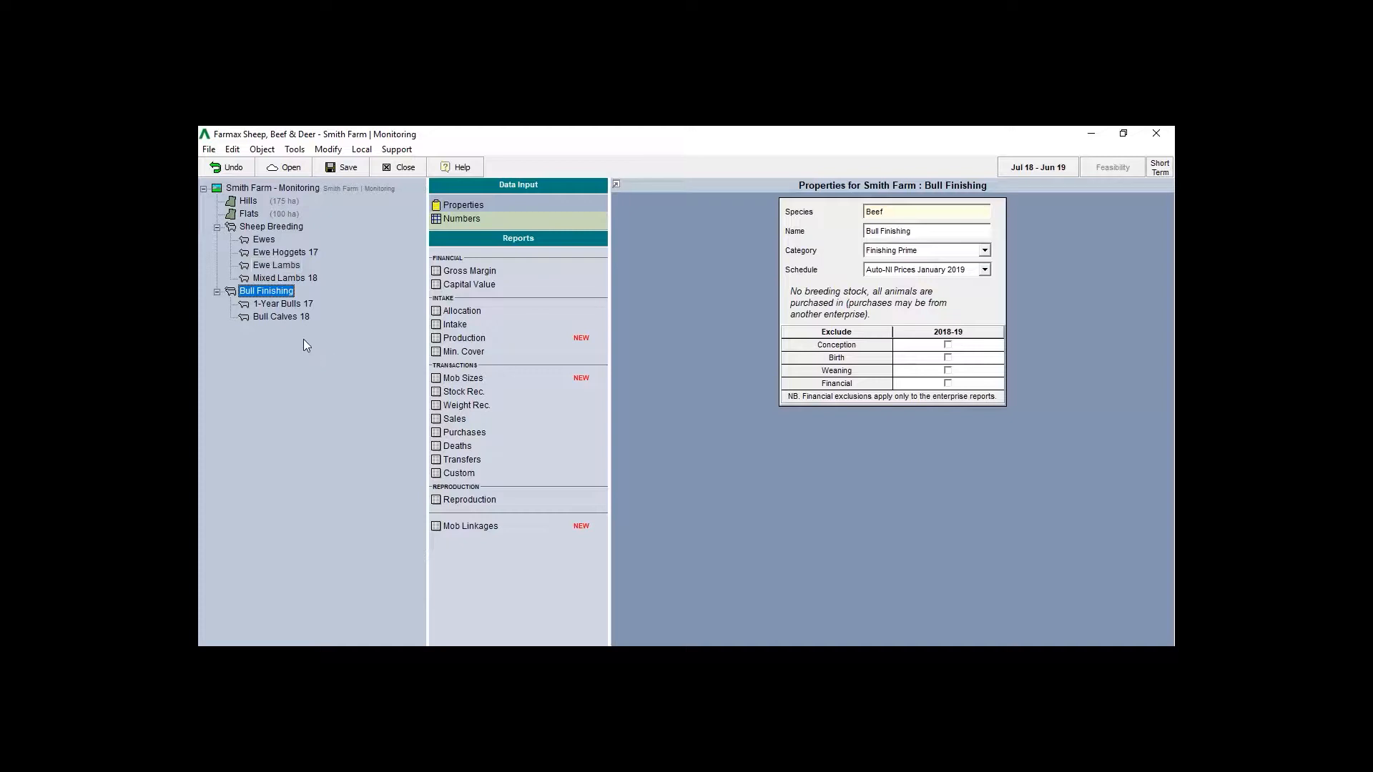
# Step: Rename the Ewe Lambs mob to Ewe Lambs 18, starting from July 18
pyautogui.click(288, 271)
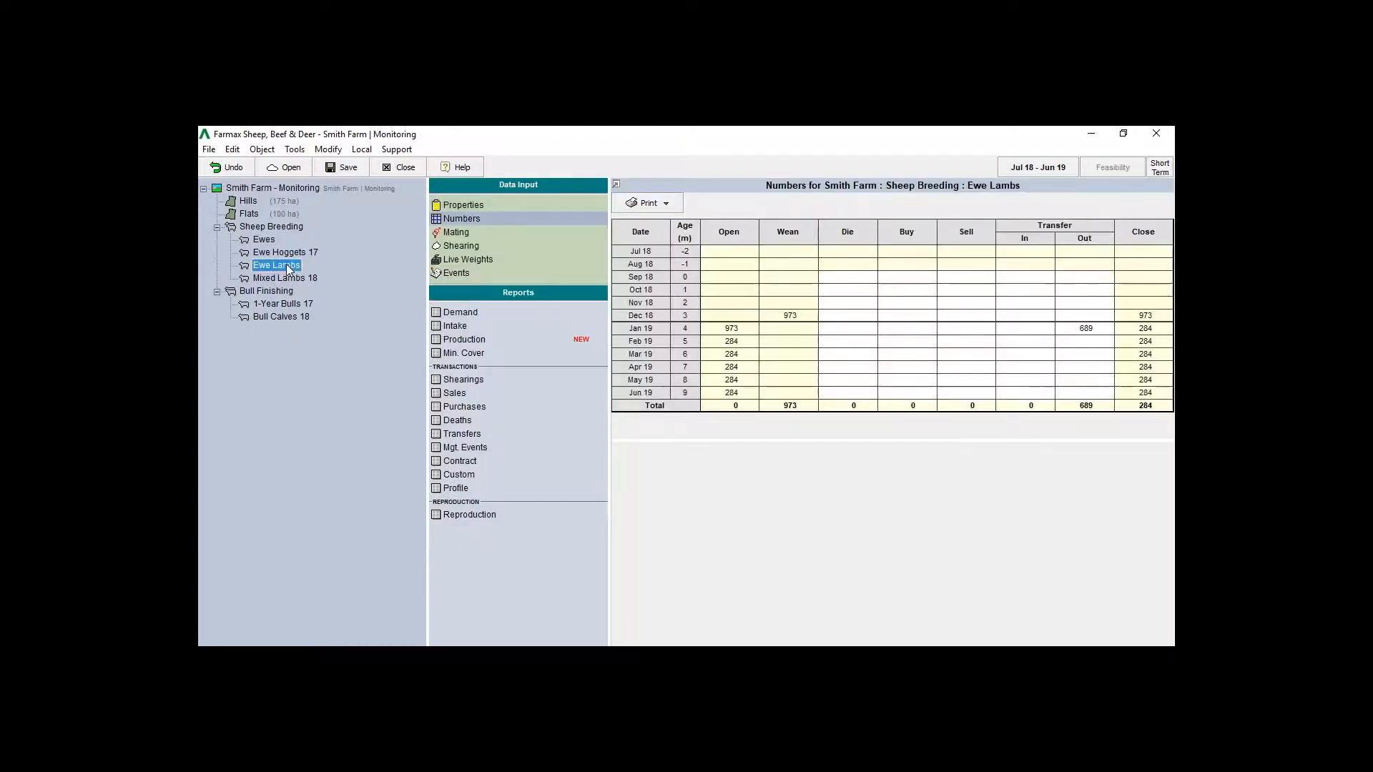
pyautogui.rightClick(289, 269)
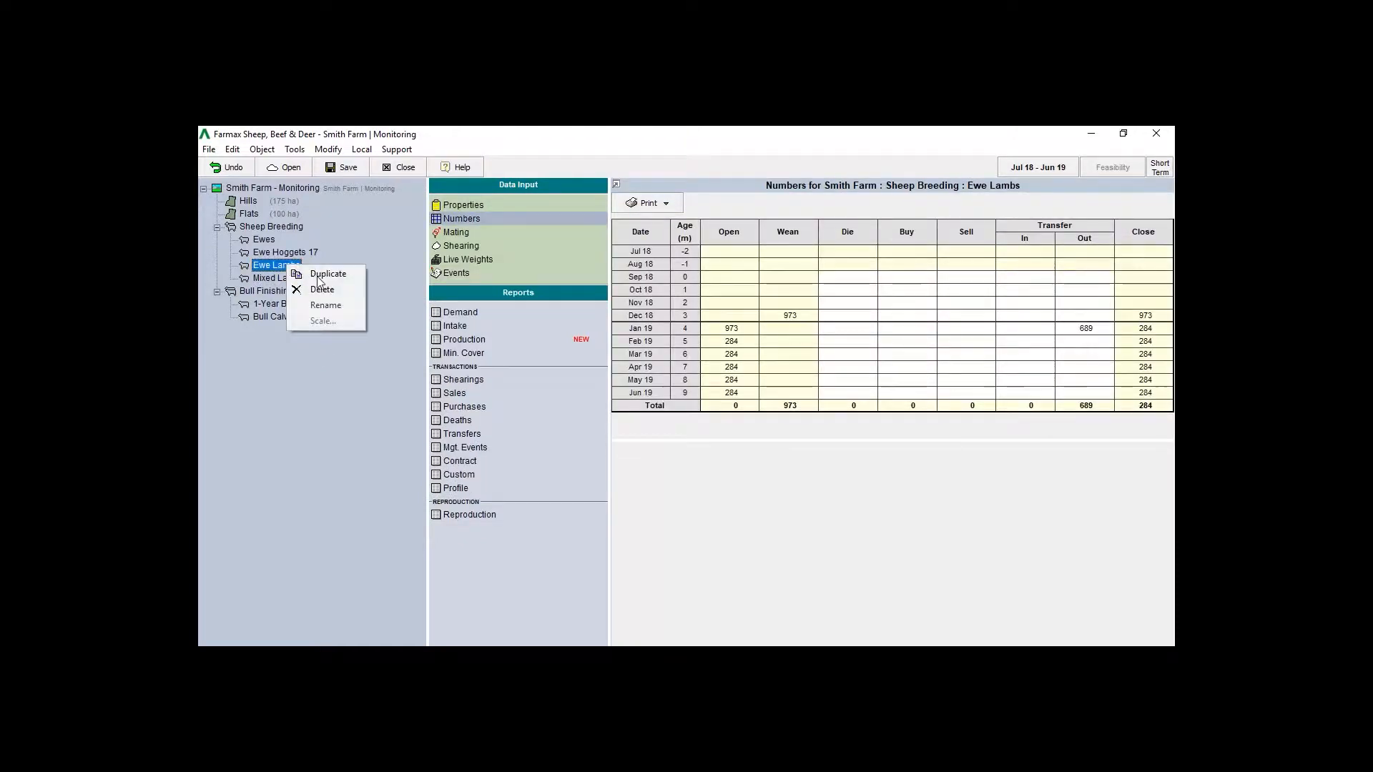
pyautogui.click(326, 306)
pyautogui.click(429, 200)
pyautogui.click(429, 201)
pyautogui.click(429, 200)
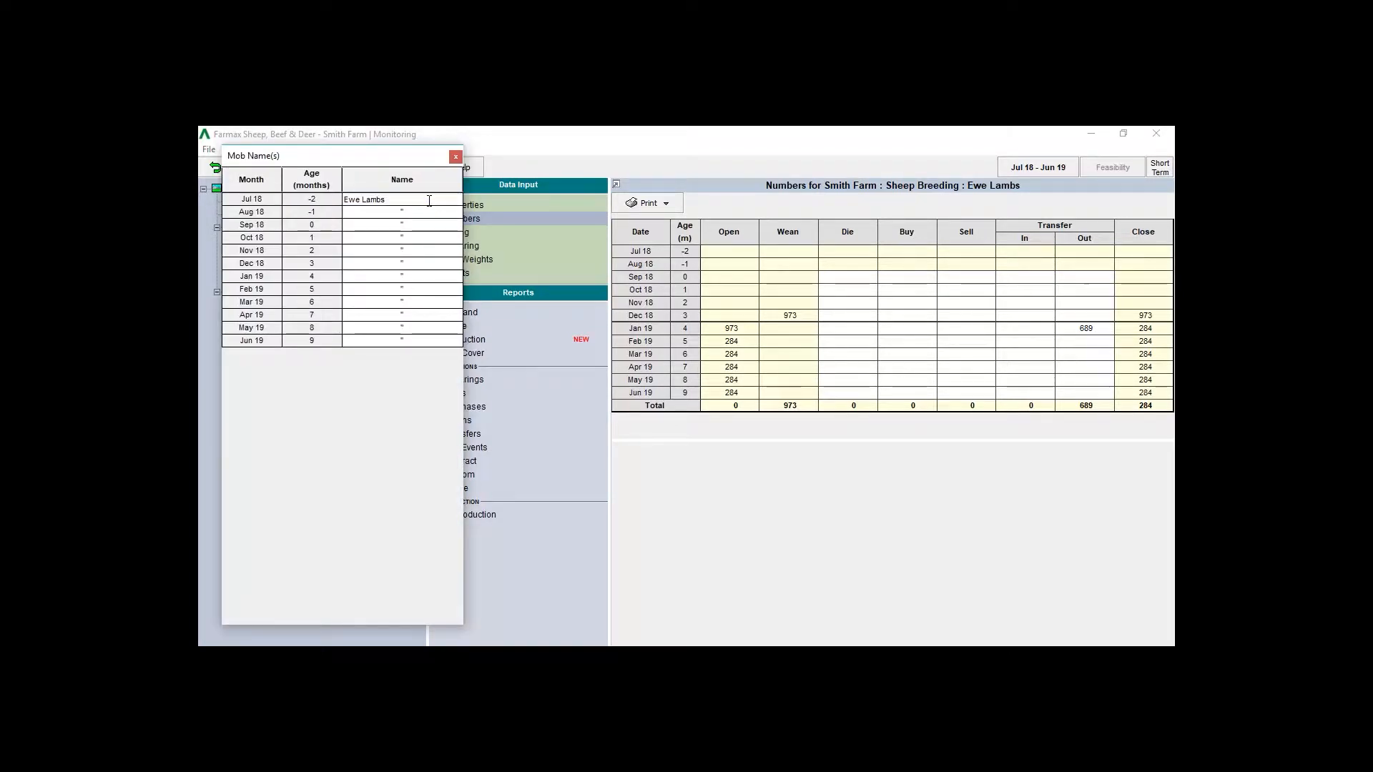
pyautogui.write('18')
pyautogui.press('Return')
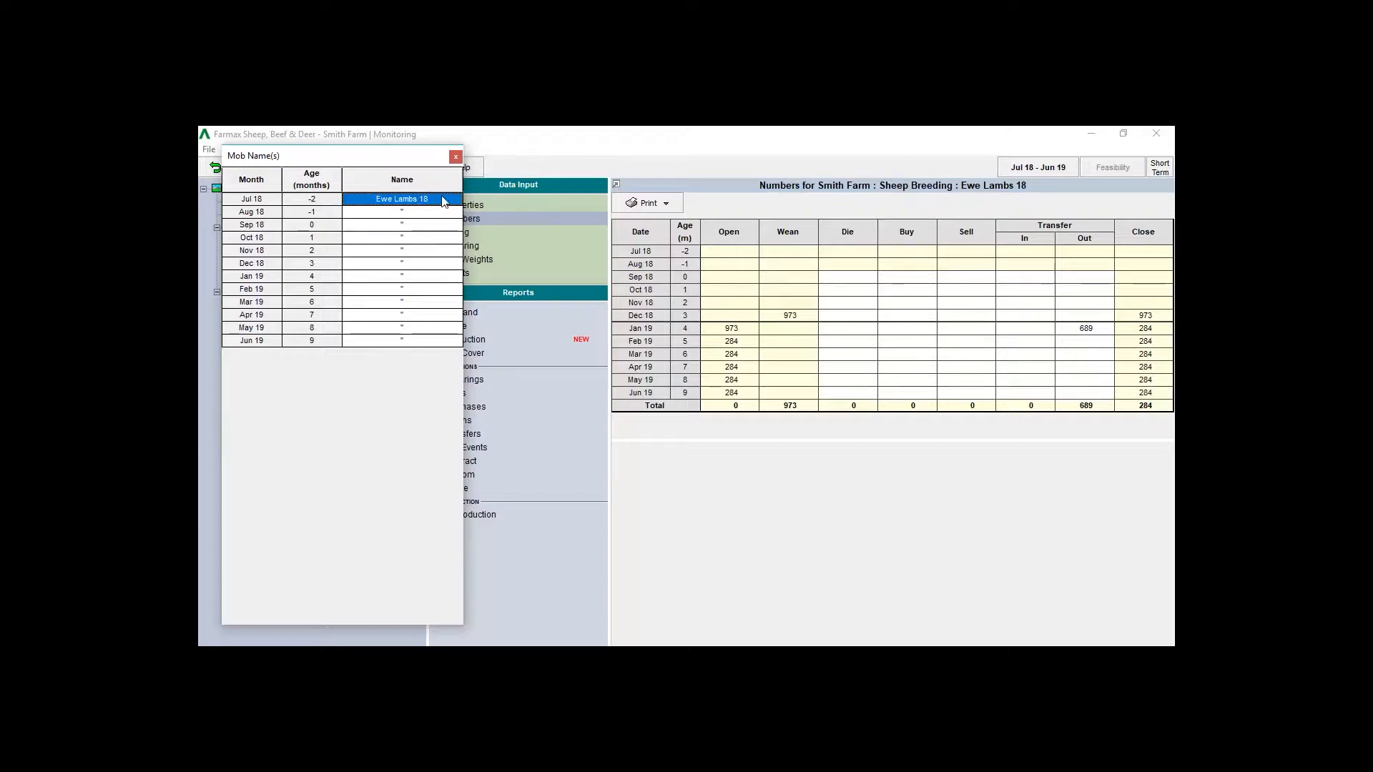
pyautogui.click(455, 158)
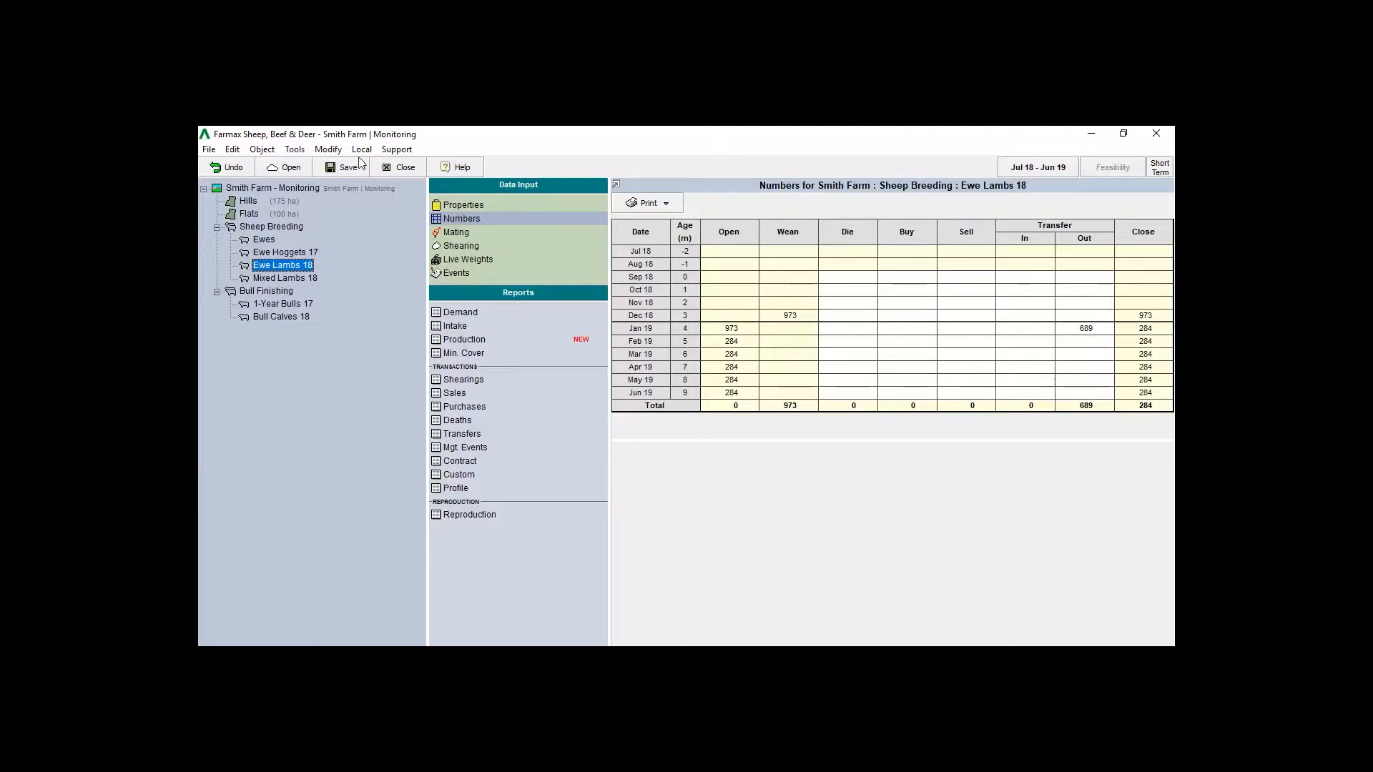
# Step: Extend the farm by one year based on this file, keeping the suggested block and mob templates and new names
pyautogui.click(294, 150)
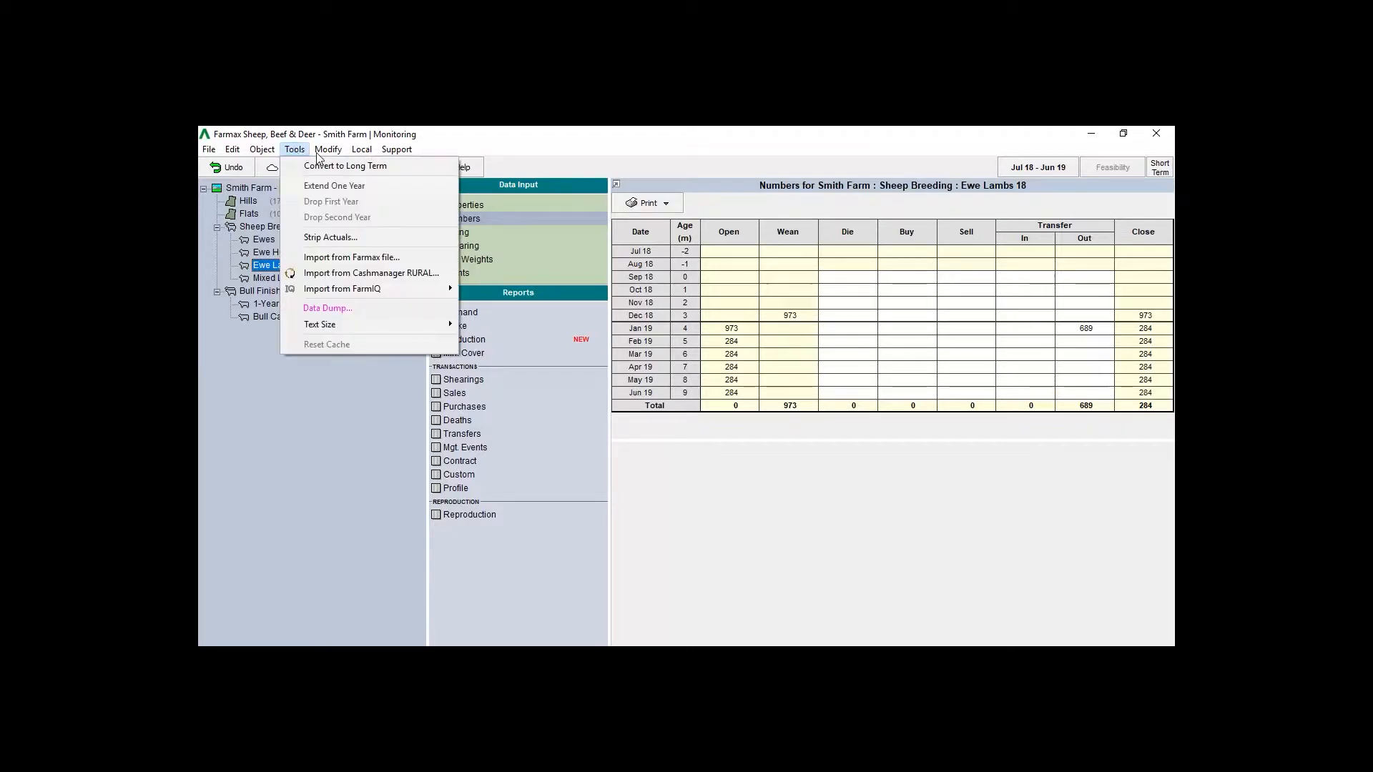
pyautogui.click(332, 184)
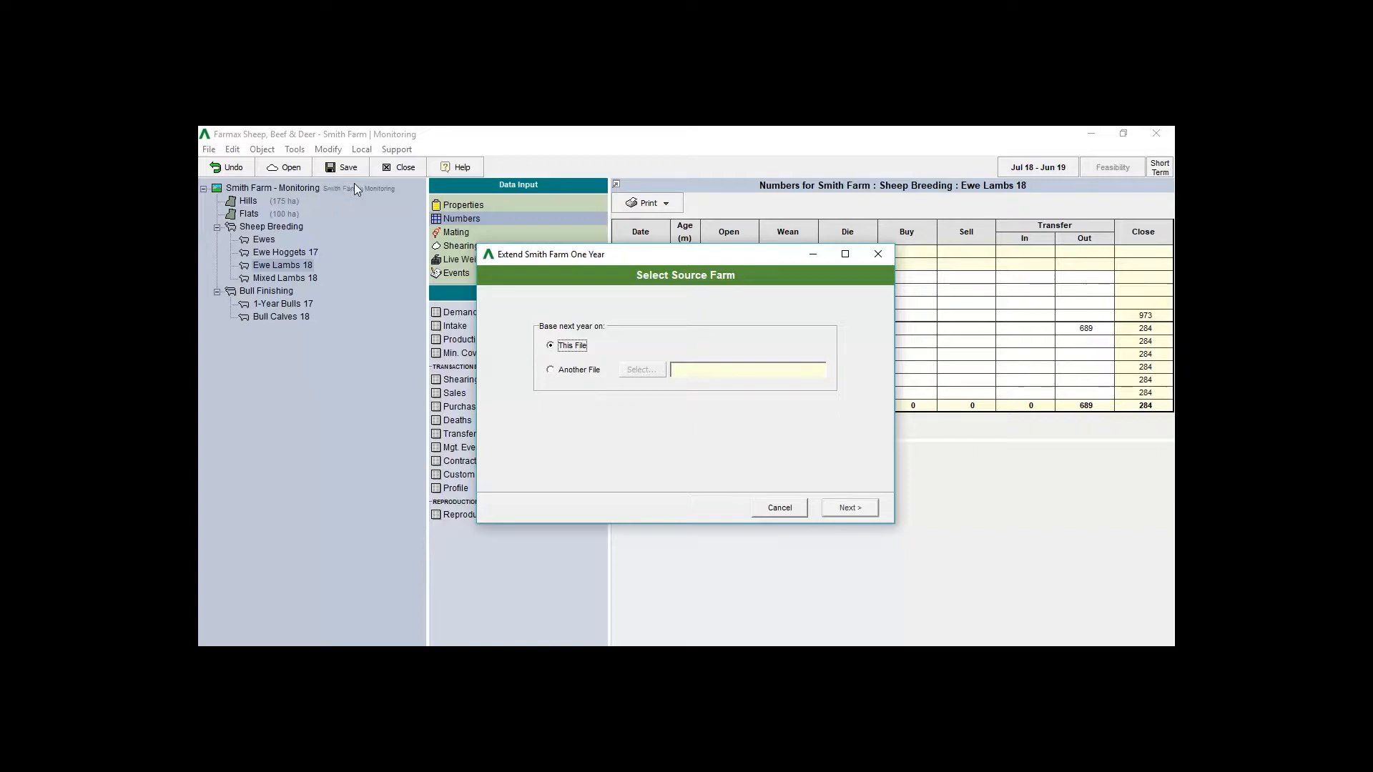
pyautogui.click(859, 508)
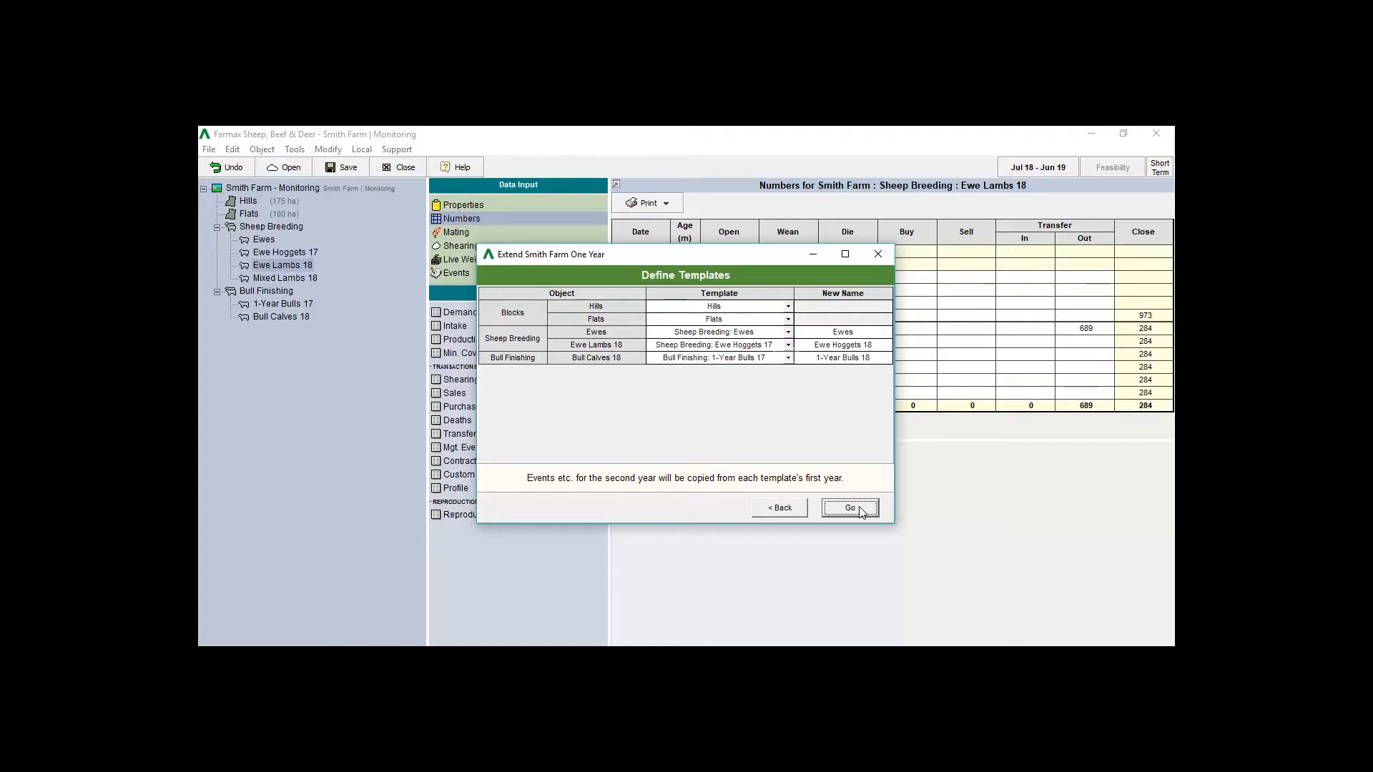
pyautogui.click(788, 359)
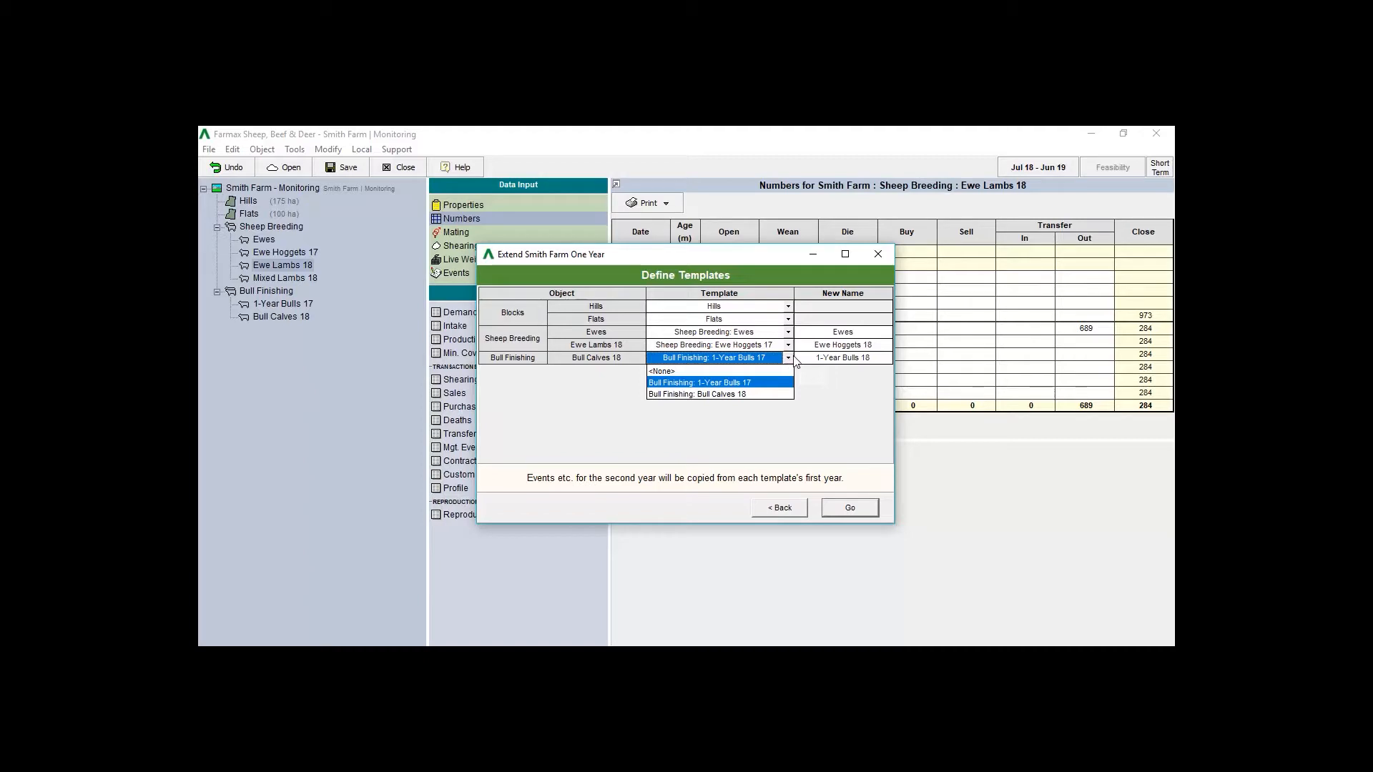
pyautogui.click(814, 378)
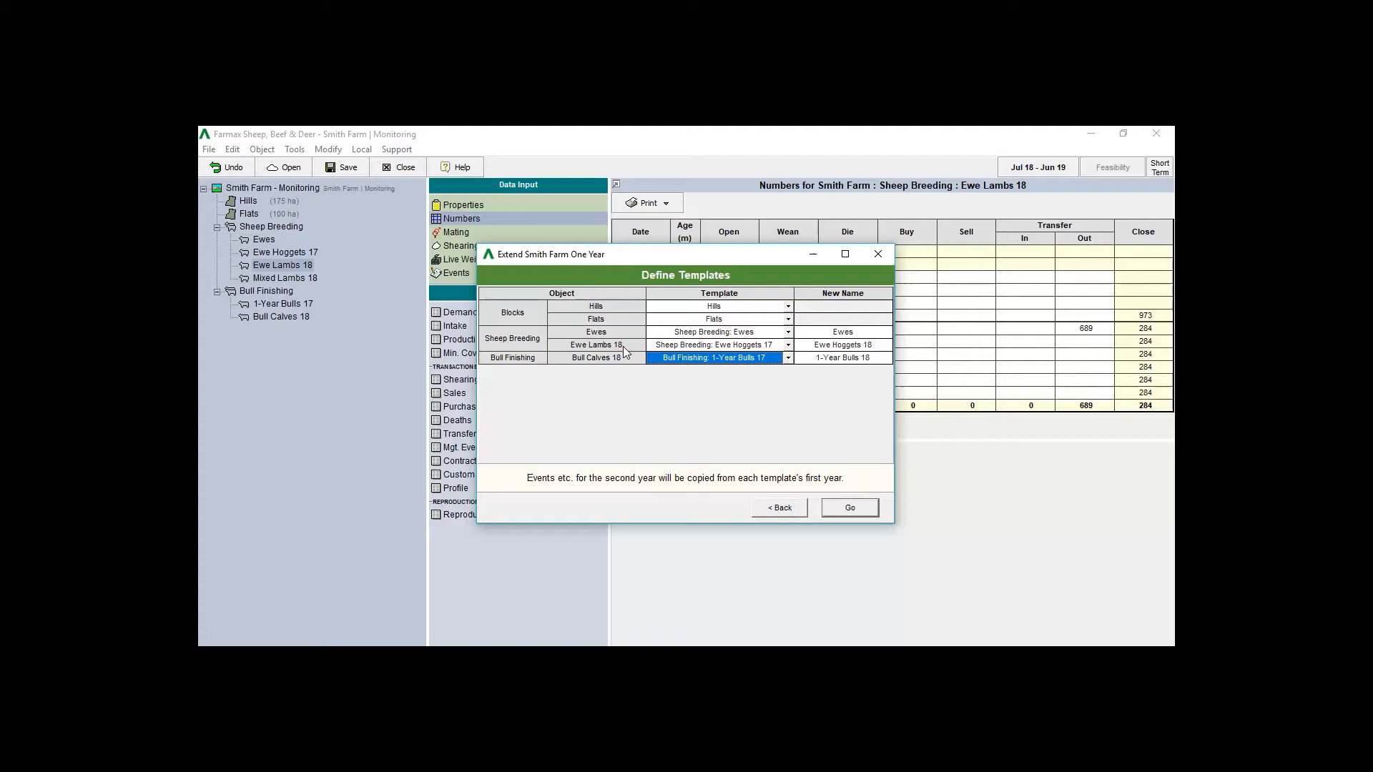
pyautogui.click(862, 348)
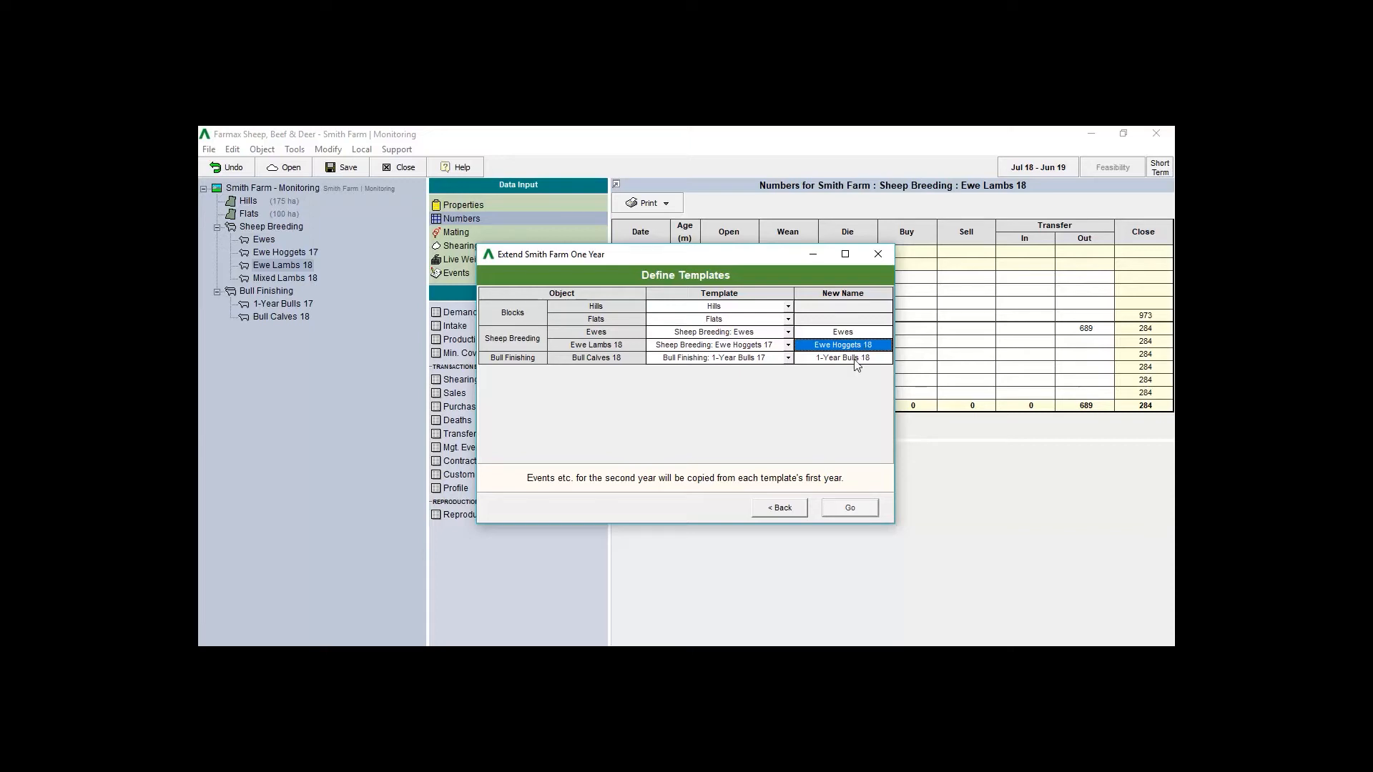
pyautogui.click(851, 509)
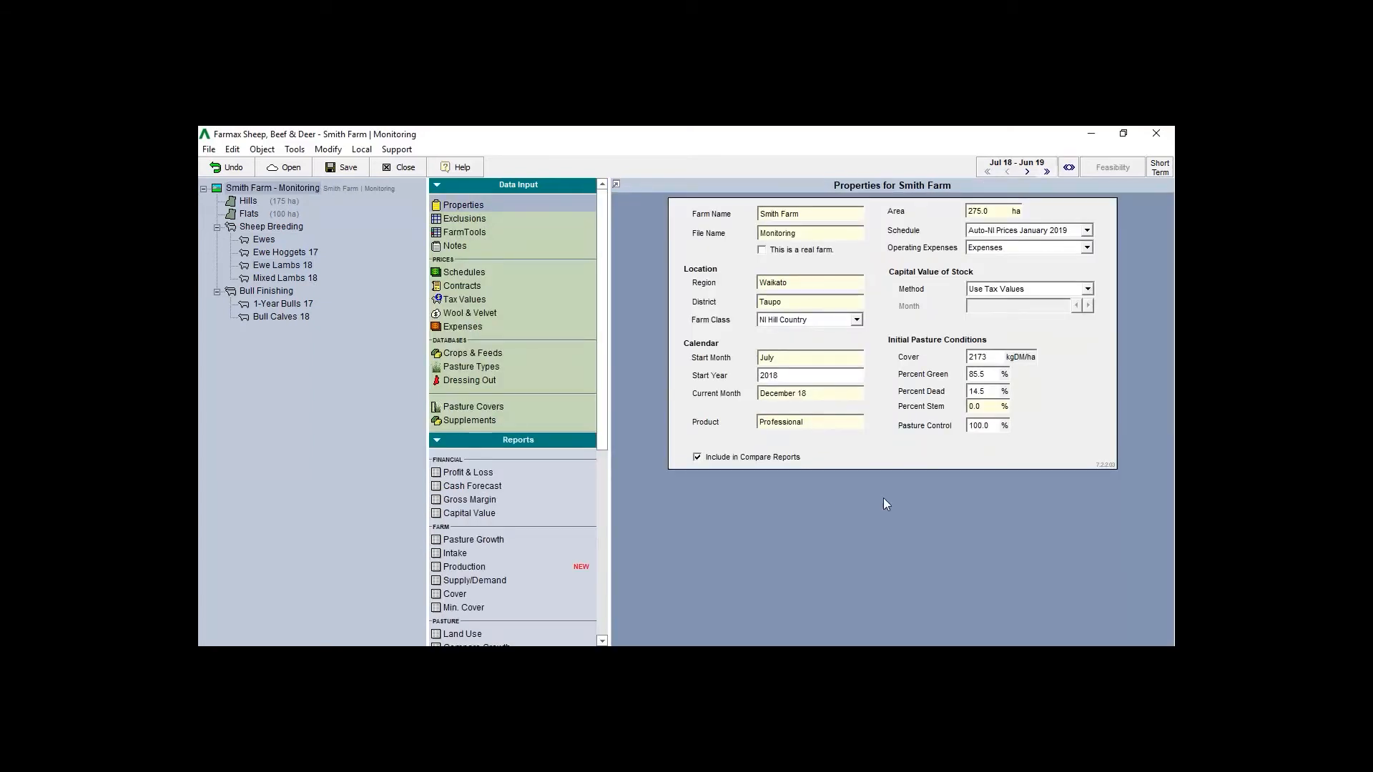
# Step: Review the pasture cover for the second year, Jul 19 - Jun 20, and across both years, Jul 18 - Jun 20
pyautogui.click(1047, 173)
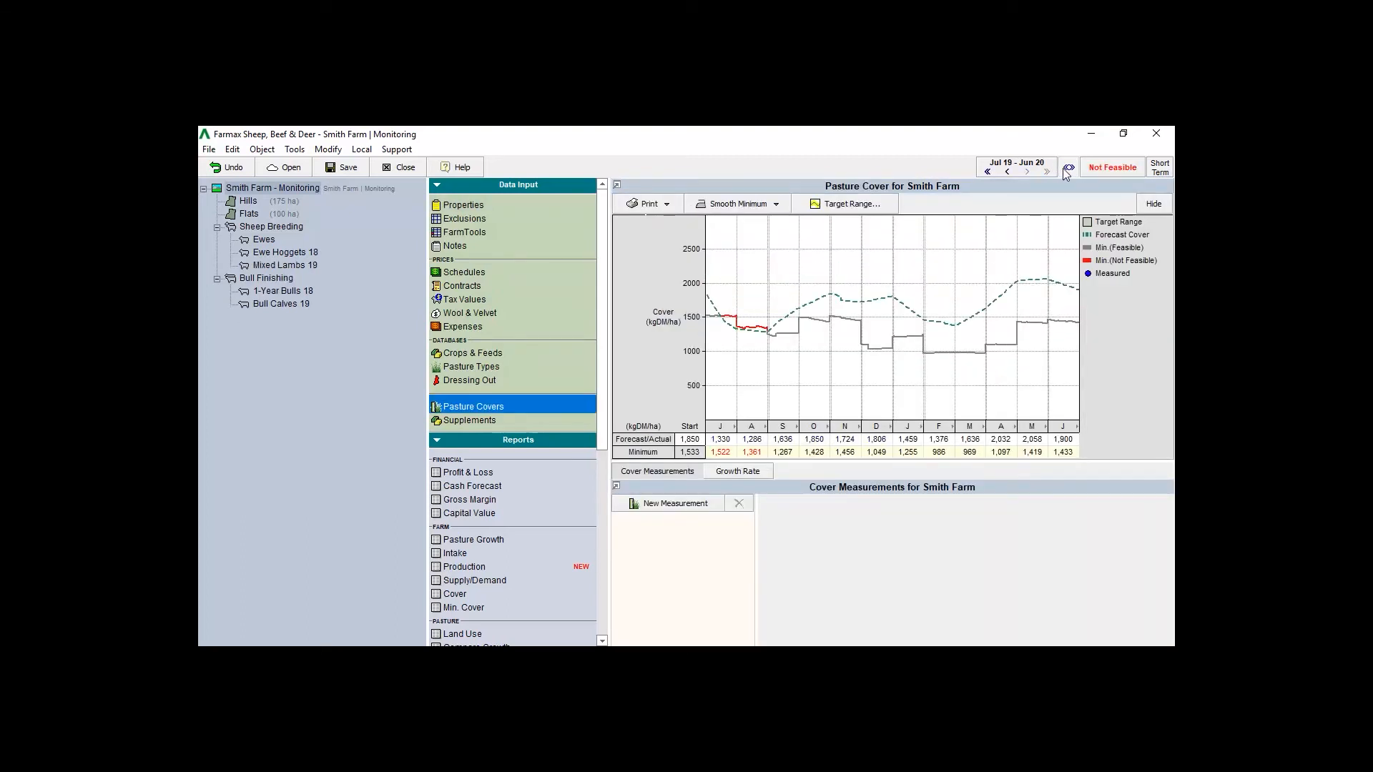
pyautogui.click(1069, 169)
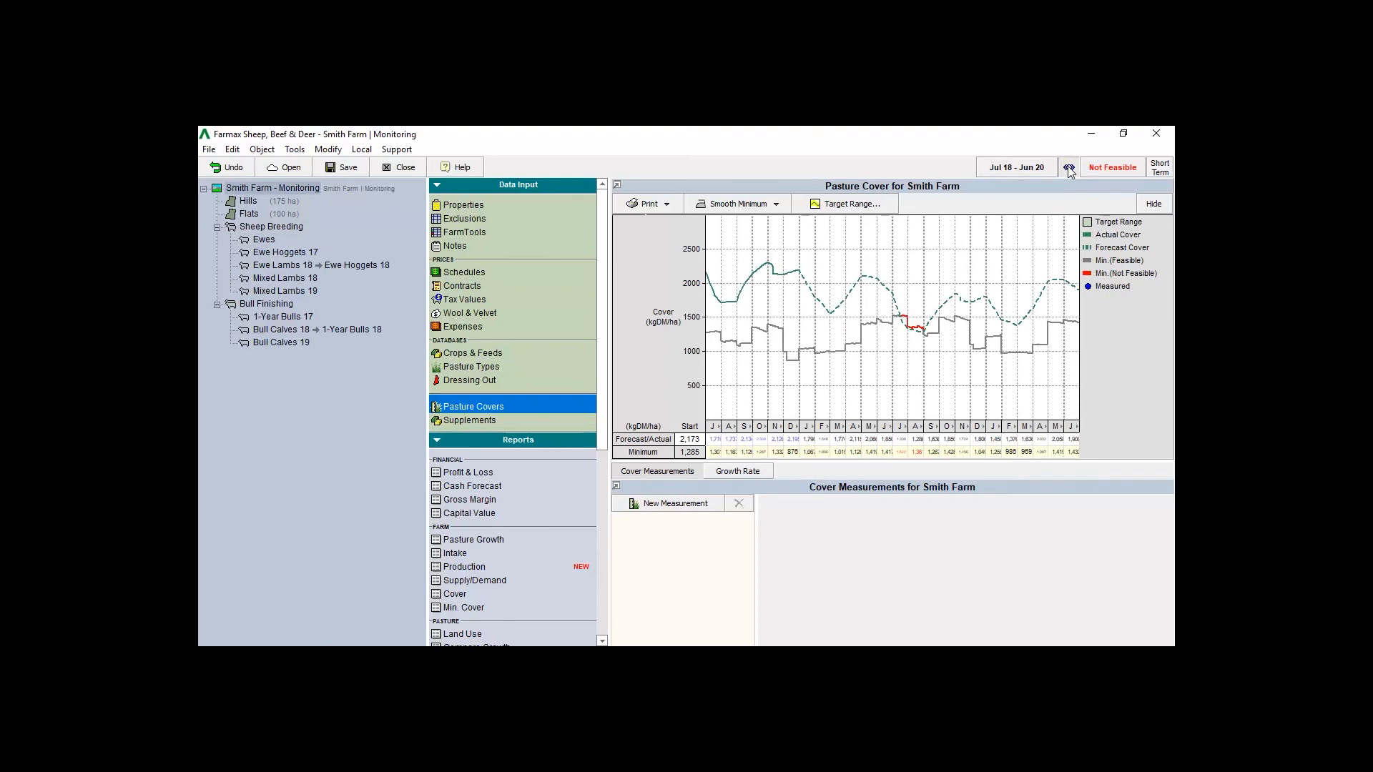